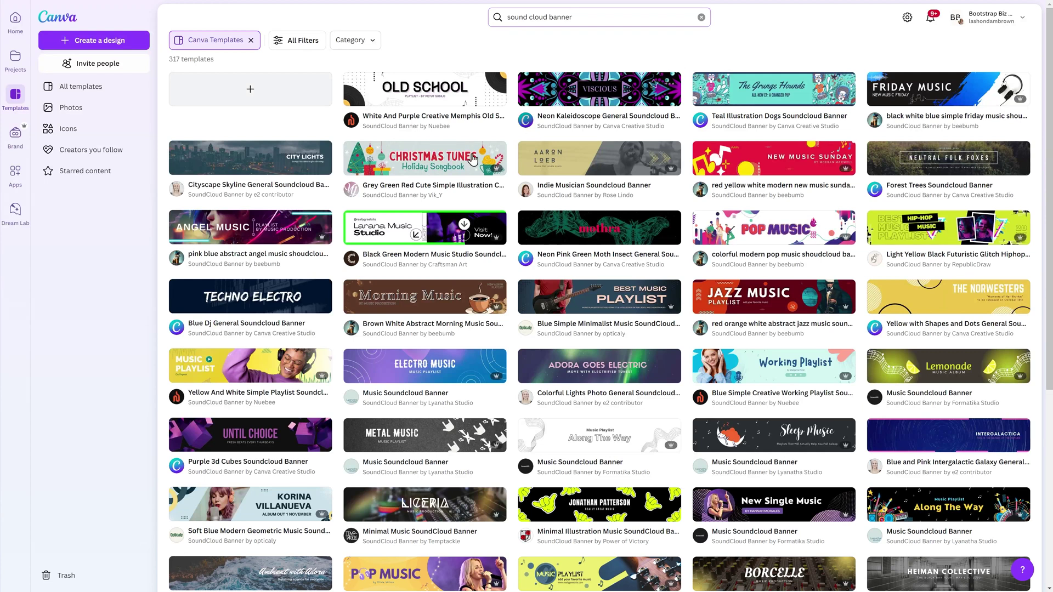
Open the Christmas Tunes Holiday Songbook SoundCloud banner template from the search results.
{"action": "left_click", "coordinate": [386, 174]}
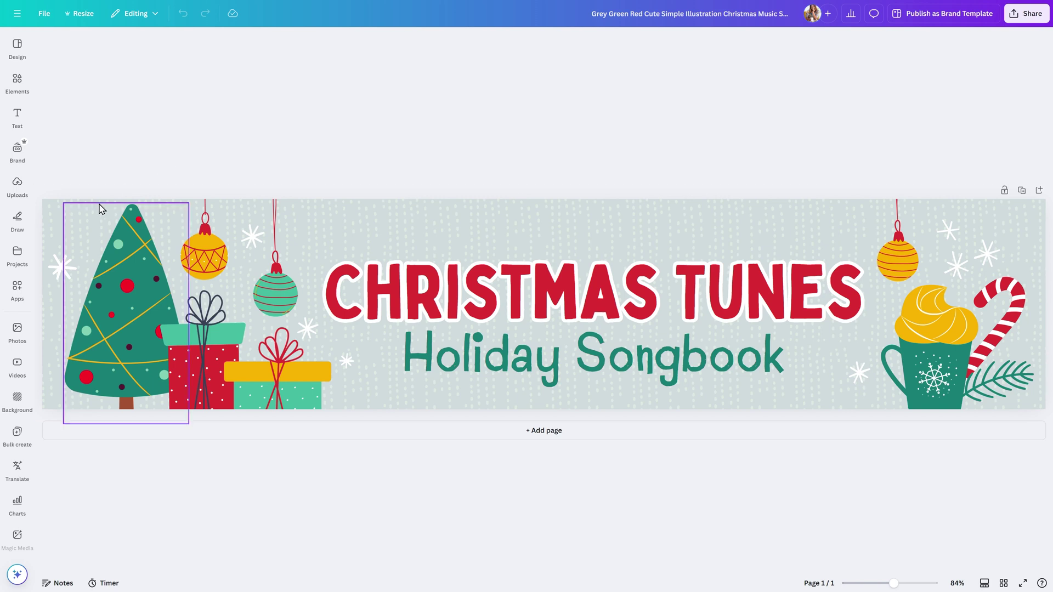
Select an element on the Christmas Tunes banner in the editor.
{"action": "left_click", "coordinate": [59, 211]}
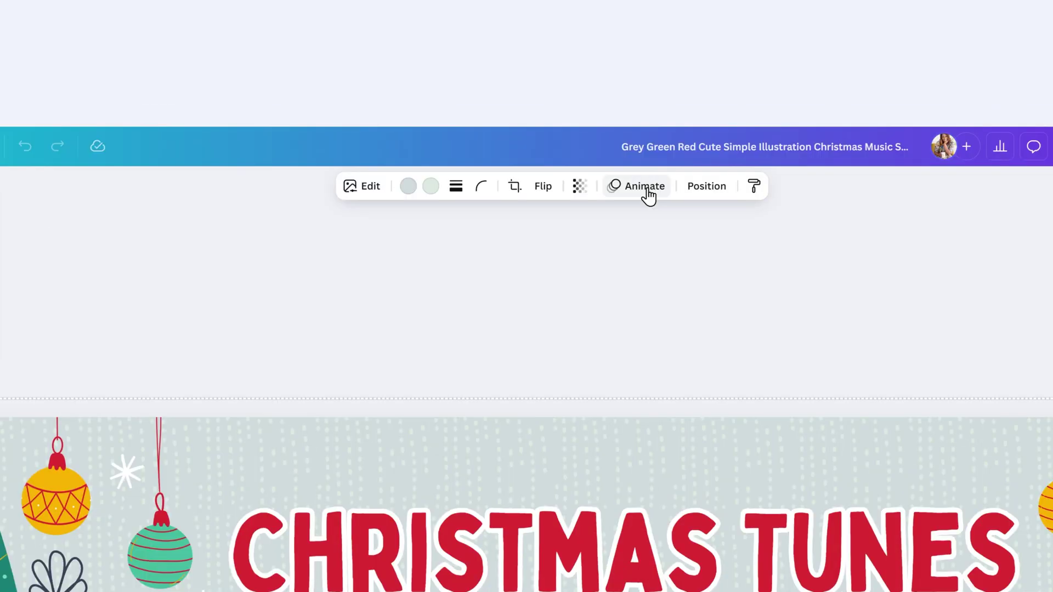
Run Magic Animate on the whole page and pick the Handmade animation style.
{"action": "left_click", "coordinate": [648, 191]}
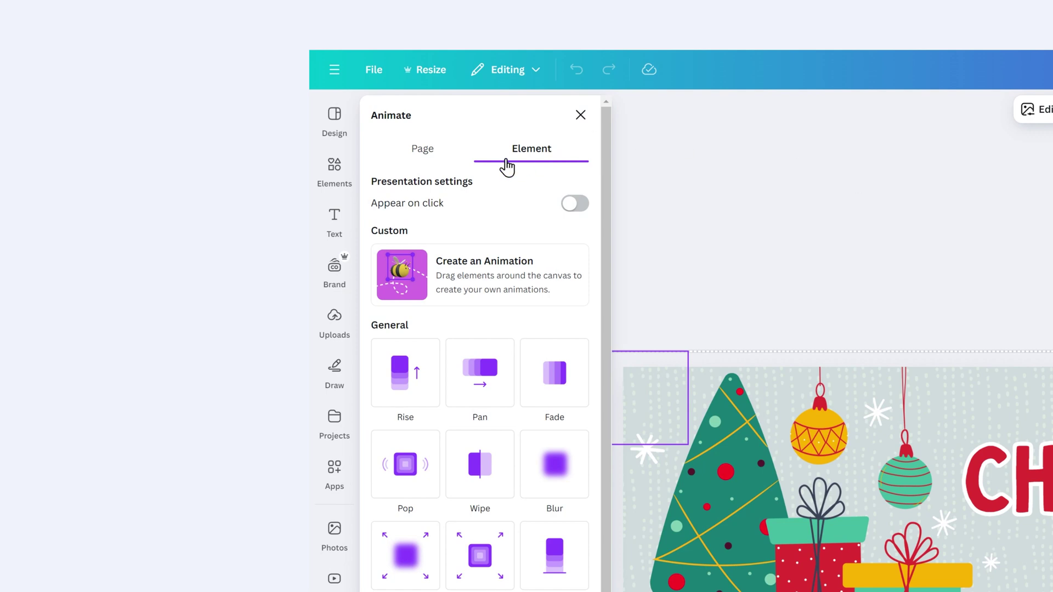
{"action": "left_click", "coordinate": [438, 164]}
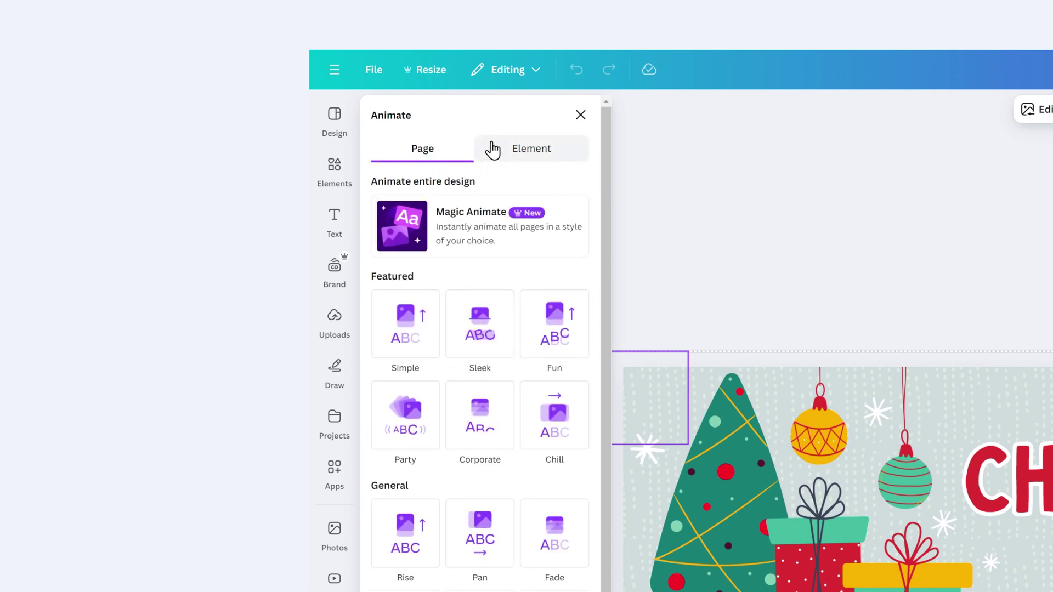
{"action": "left_click", "coordinate": [423, 219]}
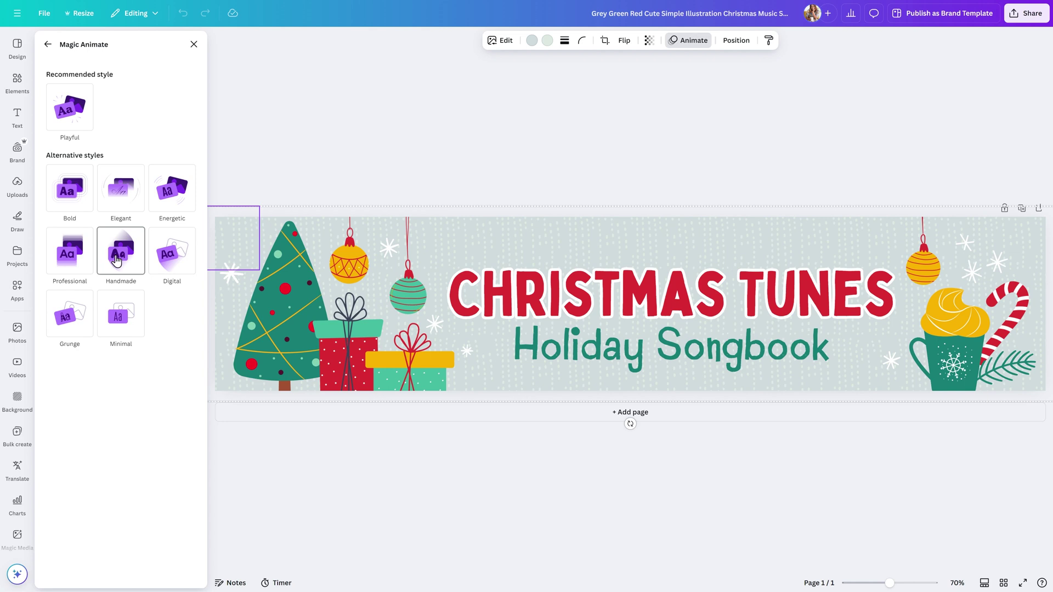
{"action": "left_click", "coordinate": [116, 260]}
Confirm the Handmade style and preview the 5.0s banner animation full screen.
{"action": "left_click", "coordinate": [489, 165]}
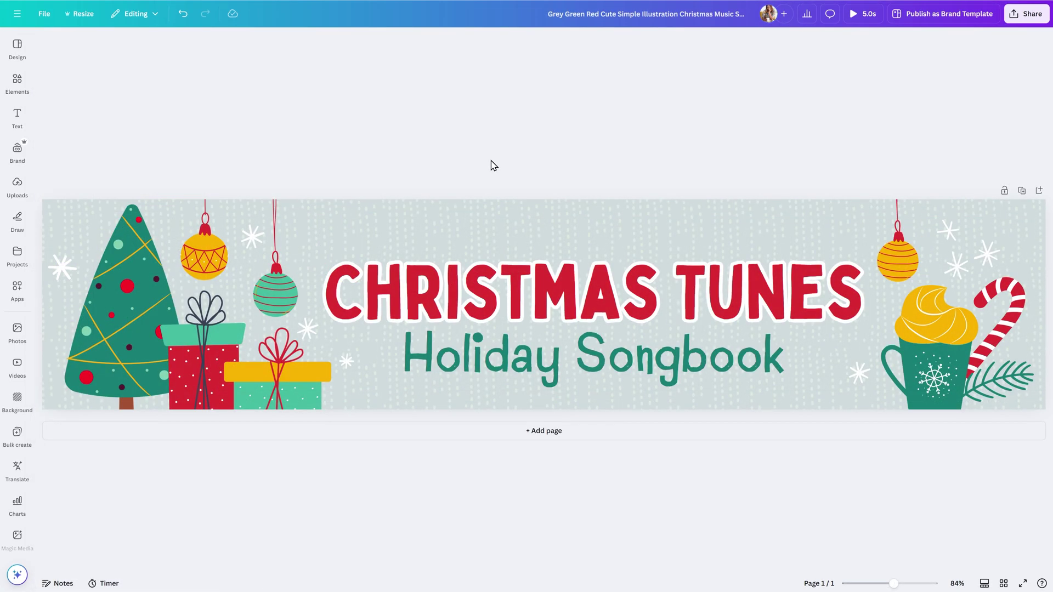
{"action": "left_click", "coordinate": [869, 16]}
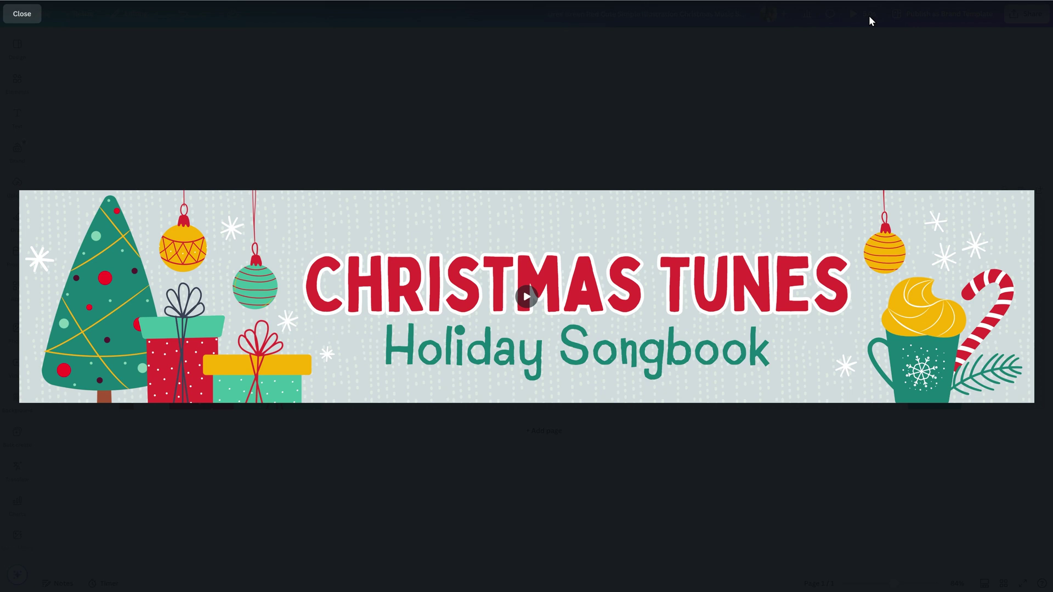
{"action": "left_click", "coordinate": [12, 16]}
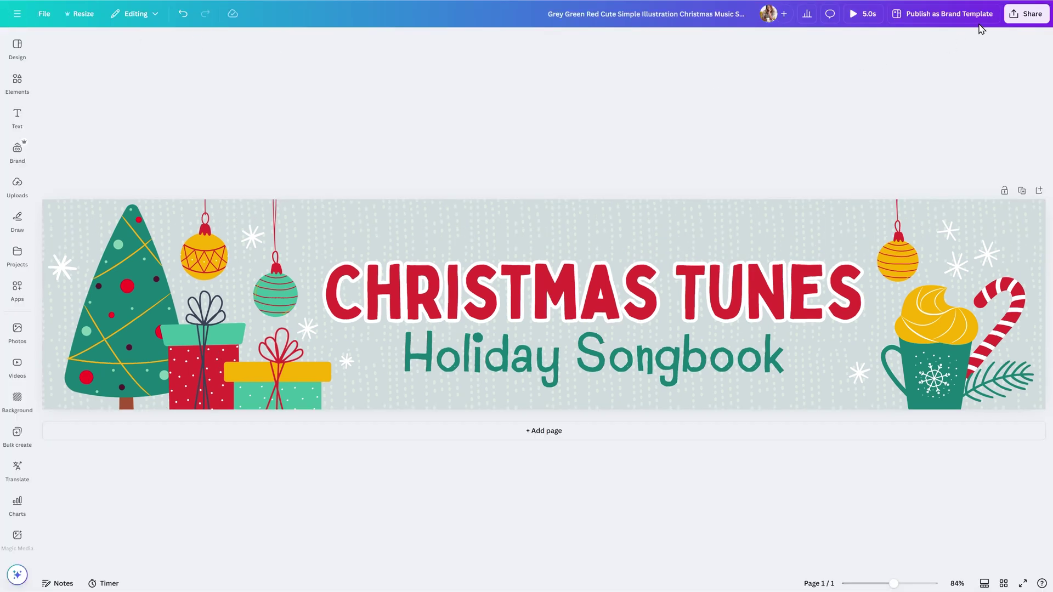
{"action": "left_click", "coordinate": [1019, 17]}
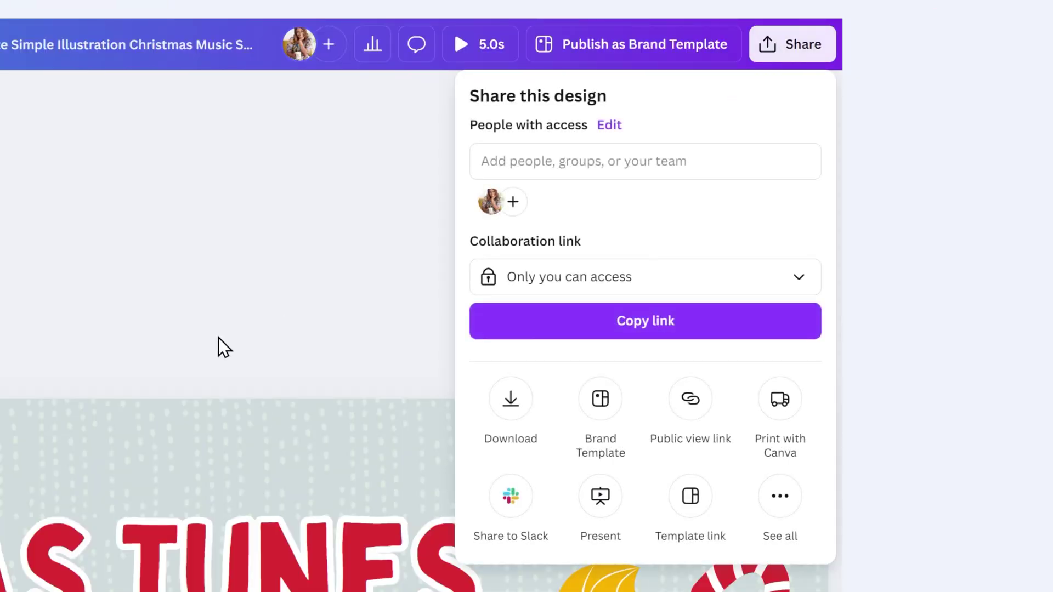
Download the banner as a GIF at size 0.6, 1,488 × 312 px.
{"action": "left_click", "coordinate": [501, 412]}
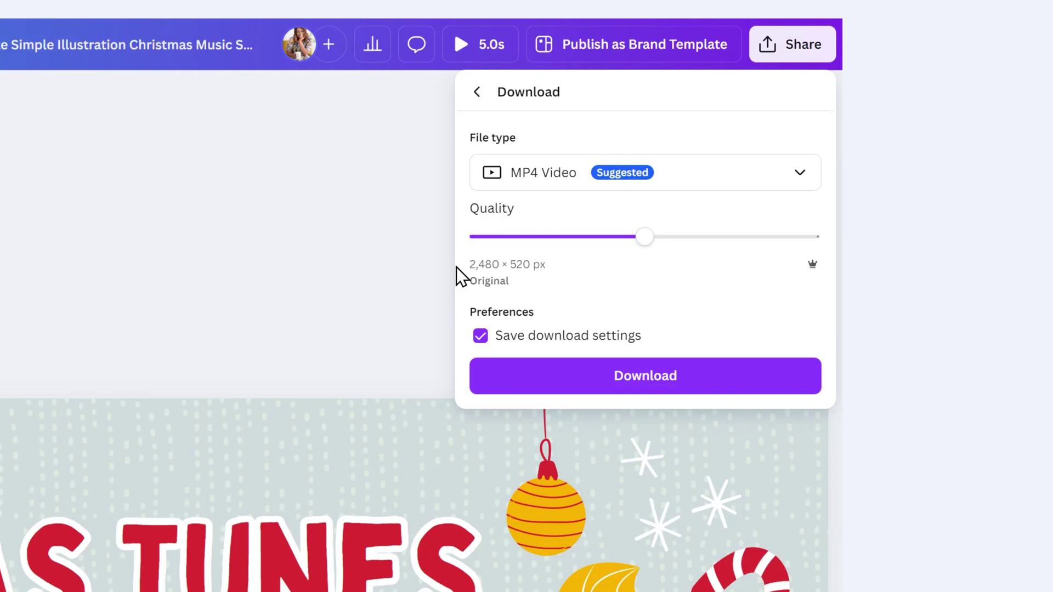
{"action": "left_click", "coordinate": [564, 181]}
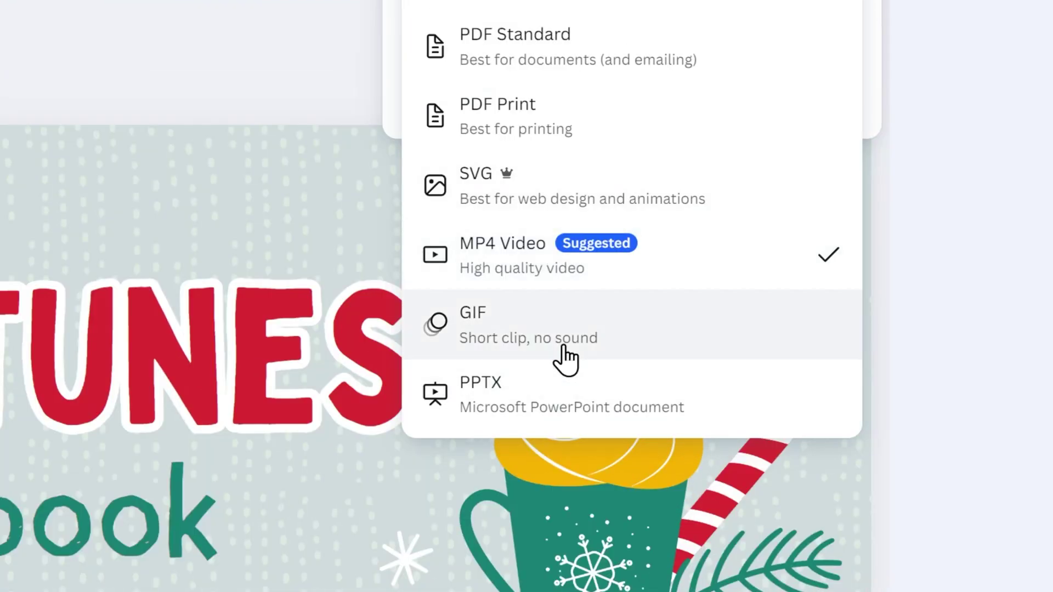
{"action": "left_click", "coordinate": [564, 346]}
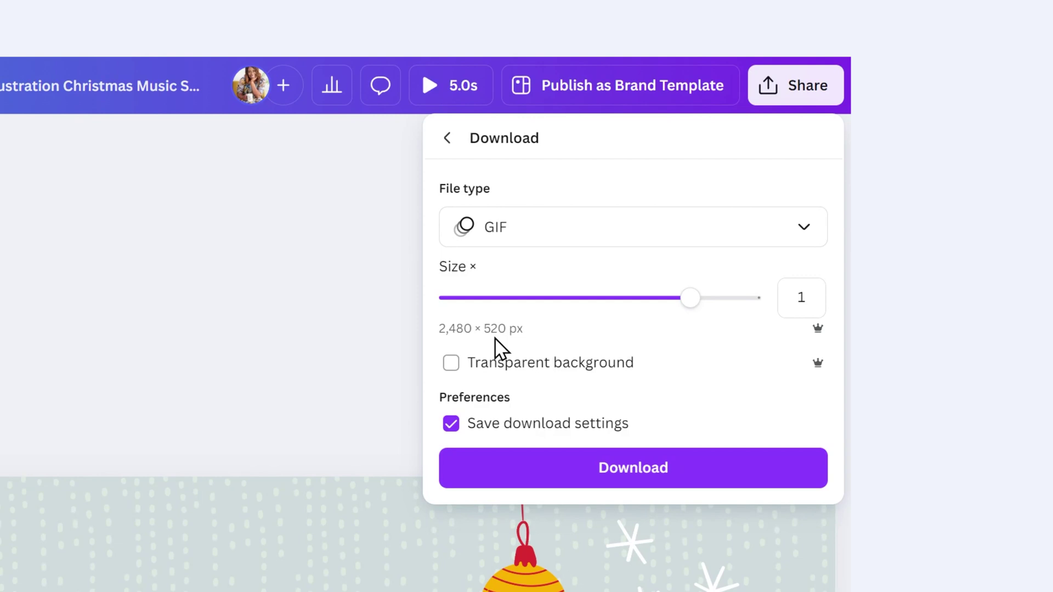
{"action": "left_click_drag", "start_coordinate": [689, 298], "coordinate": [531, 311]}
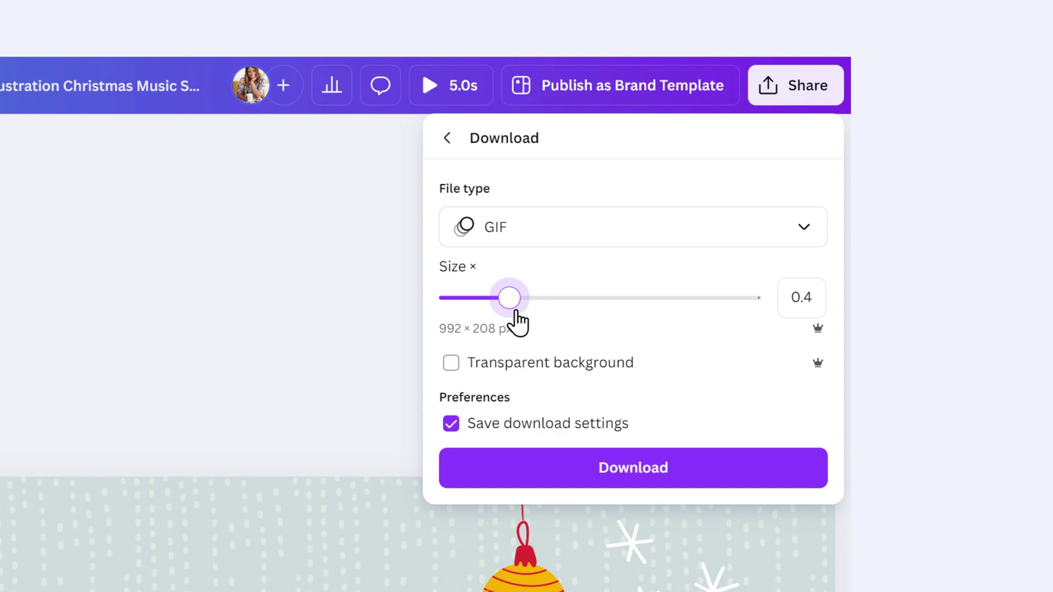
{"action": "left_click_drag", "start_coordinate": [529, 313], "coordinate": [546, 308]}
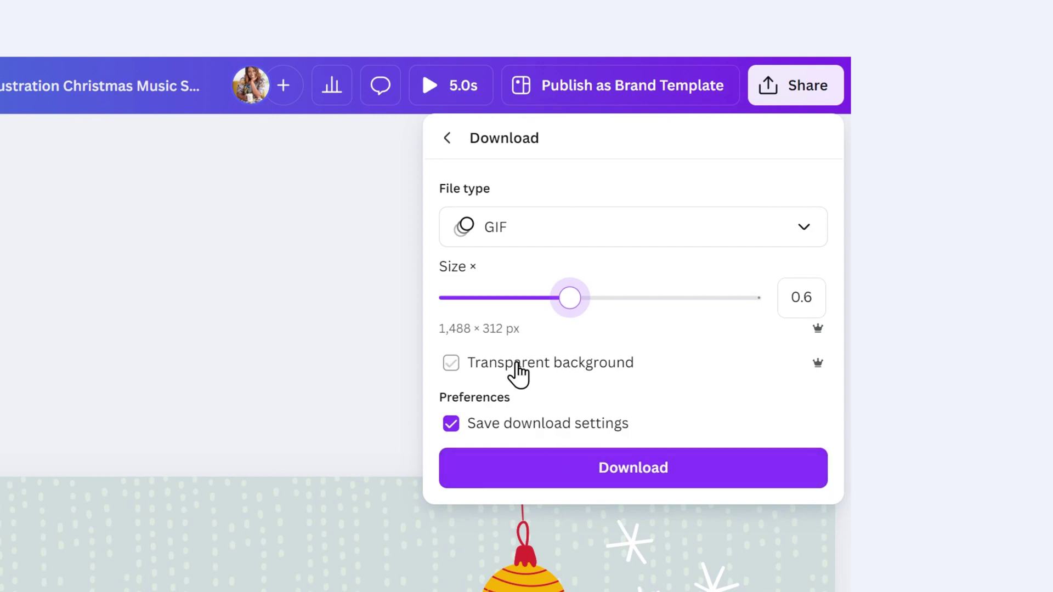
{"action": "left_click", "coordinate": [522, 468]}
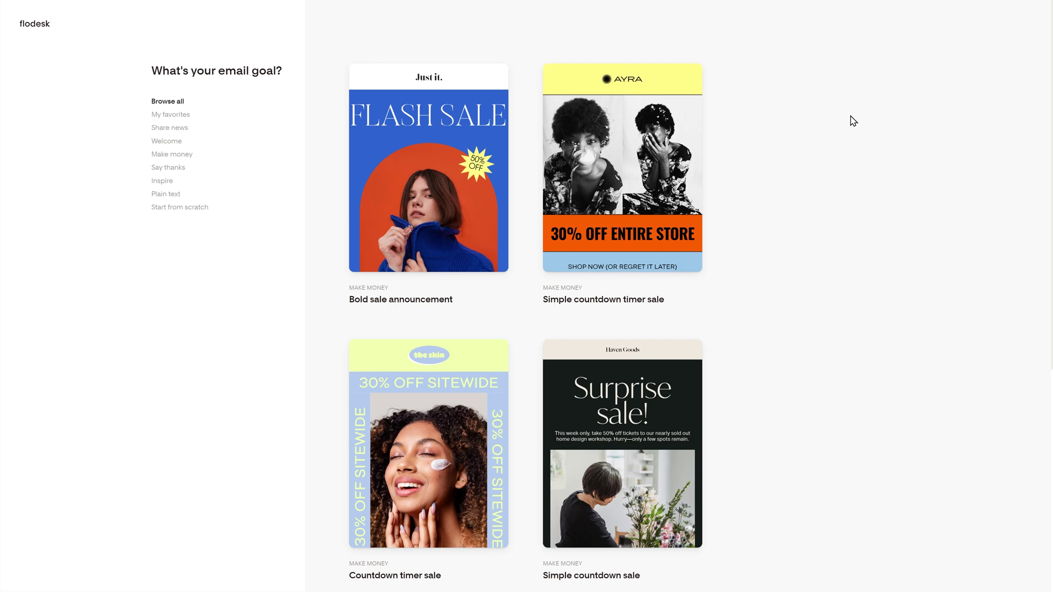
Open the Countdown timer sale template and add a new block below the logo header.
{"action": "mouse_move", "coordinate": [464, 483]}
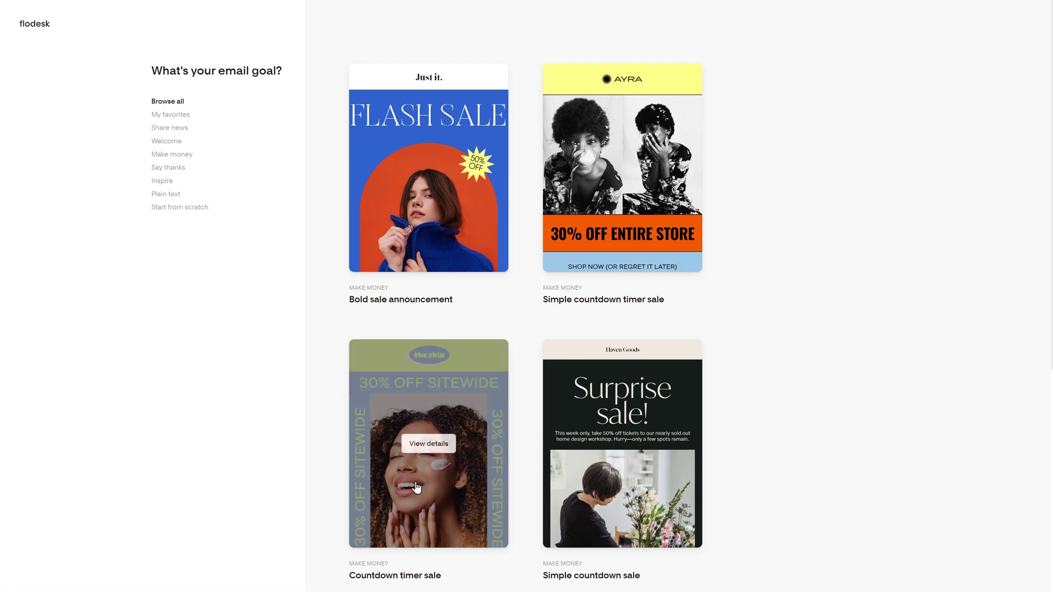
{"action": "left_click", "coordinate": [420, 445]}
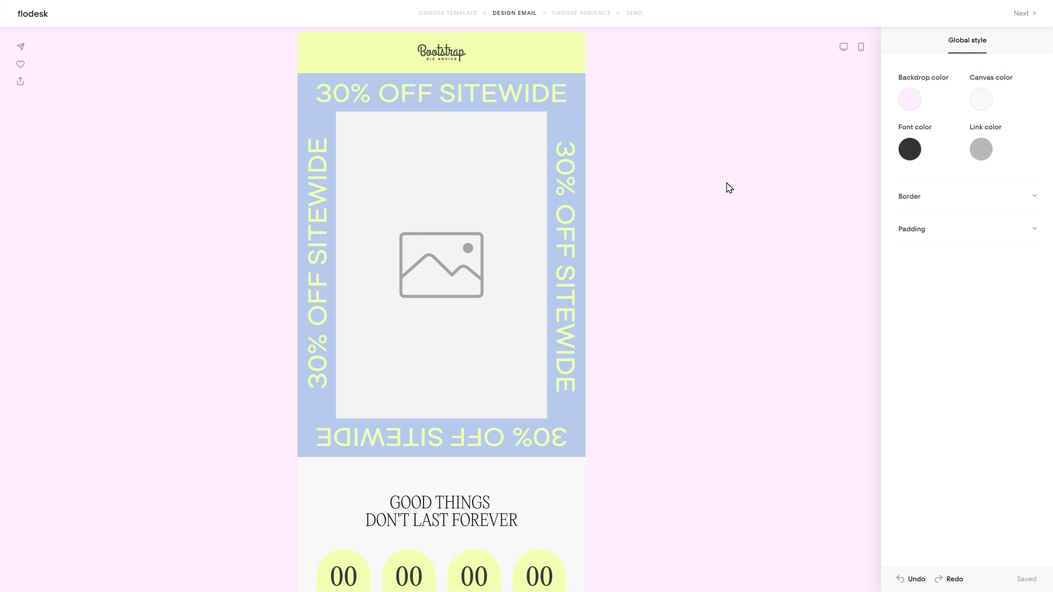
{"action": "mouse_move", "coordinate": [444, 75]}
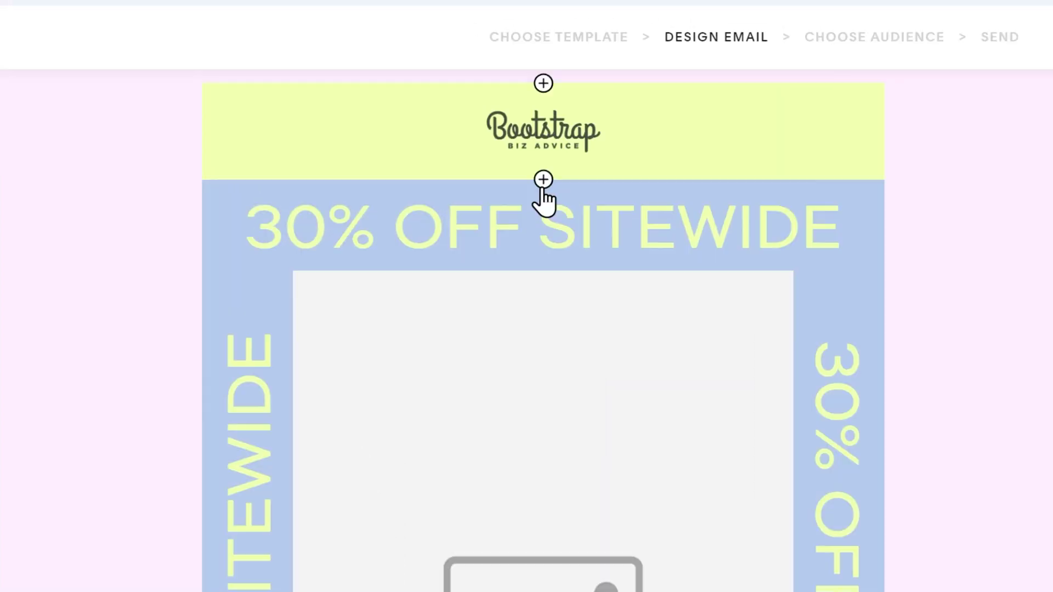
{"action": "left_click", "coordinate": [543, 186]}
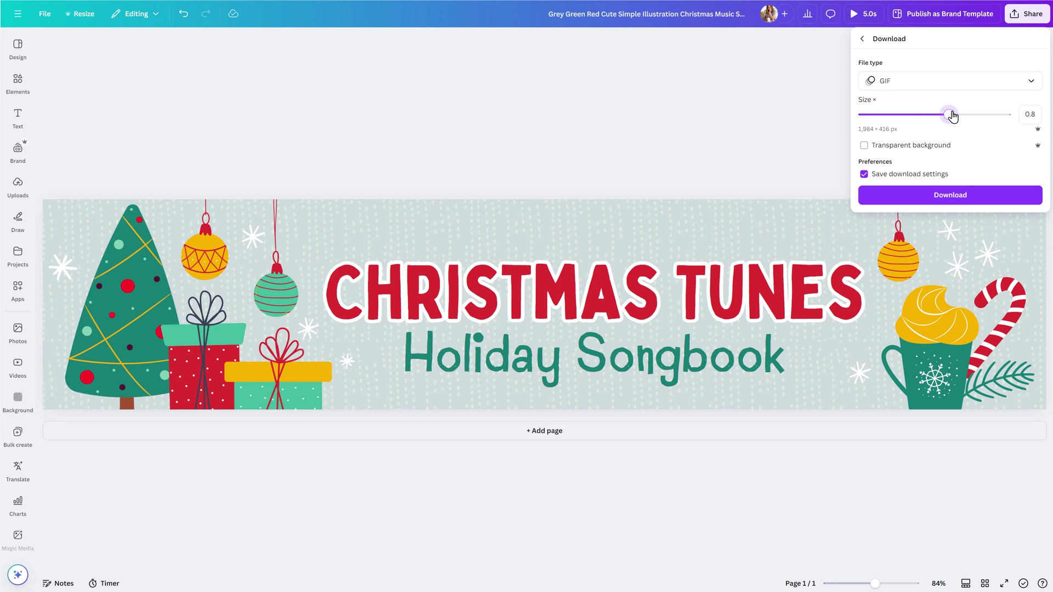
Download the Christmas Tunes banner GIF at size 0.8, 1,984 × 416 px.
{"action": "left_click_drag", "start_coordinate": [950, 115], "coordinate": [968, 122]}
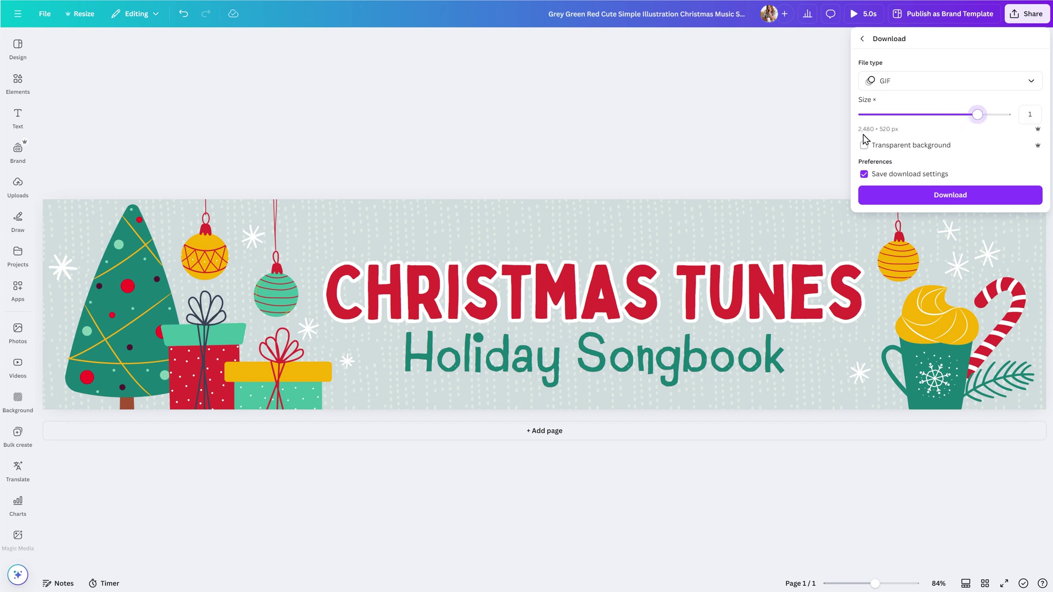
{"action": "left_click_drag", "start_coordinate": [978, 117], "coordinate": [959, 115]}
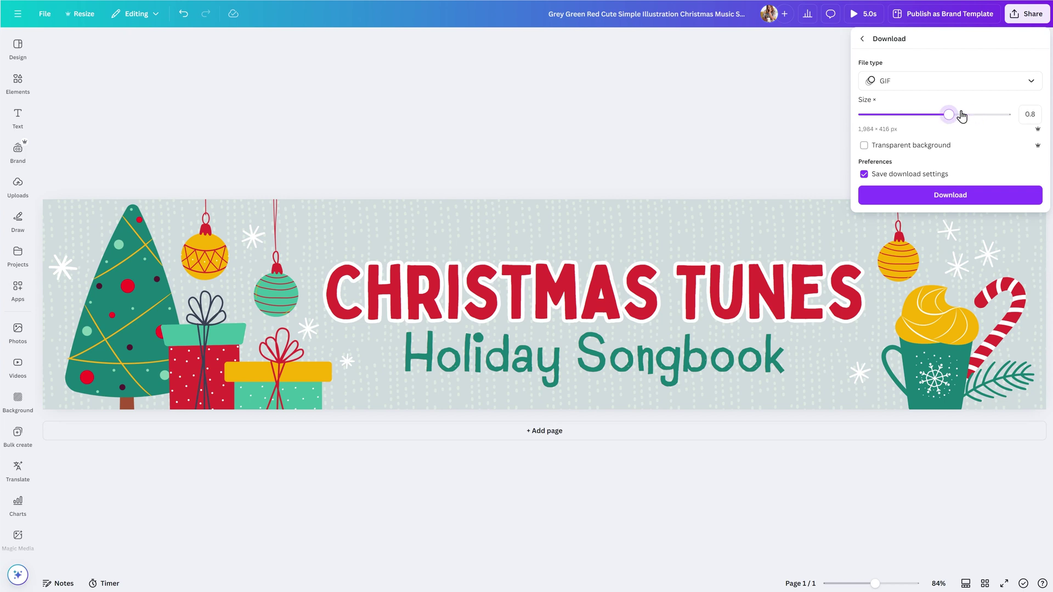
{"action": "left_click", "coordinate": [982, 201]}
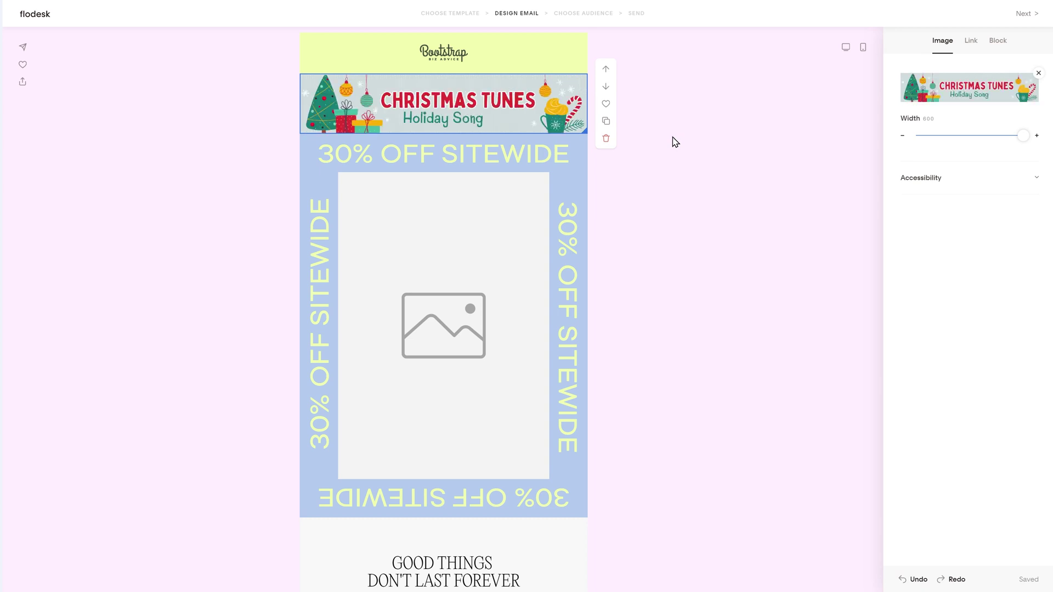
Delete the logo block at the email's top and check the mobile preview.
{"action": "left_click", "coordinate": [482, 65]}
{"action": "left_click", "coordinate": [606, 108]}
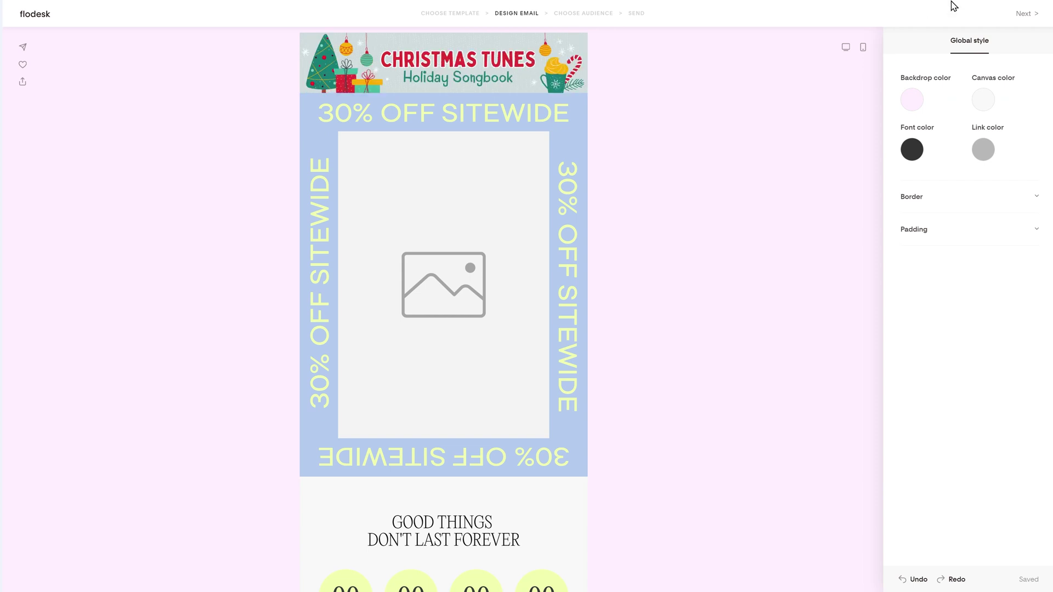
{"action": "left_click", "coordinate": [863, 47]}
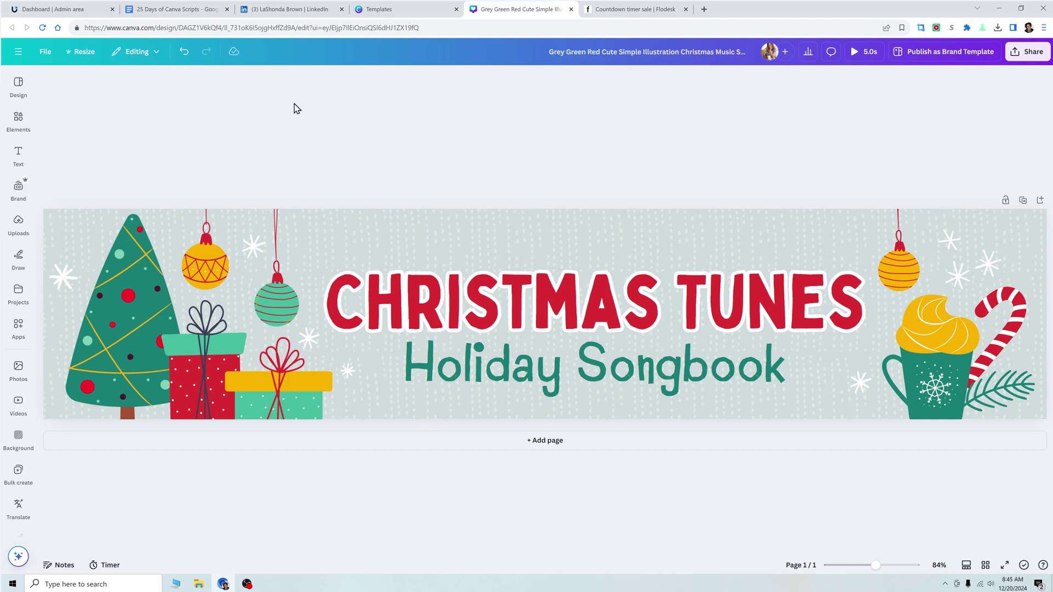
Add a blank page 2 and place the Bootstrap Creators brand logo on it.
{"action": "left_click", "coordinate": [530, 445]}
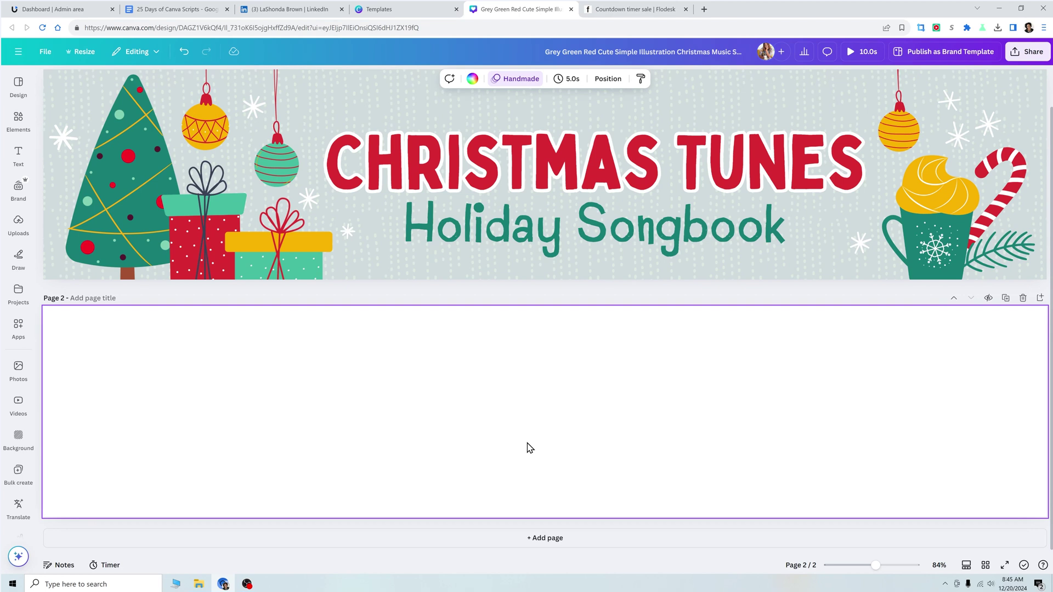
{"action": "left_click", "coordinate": [19, 187]}
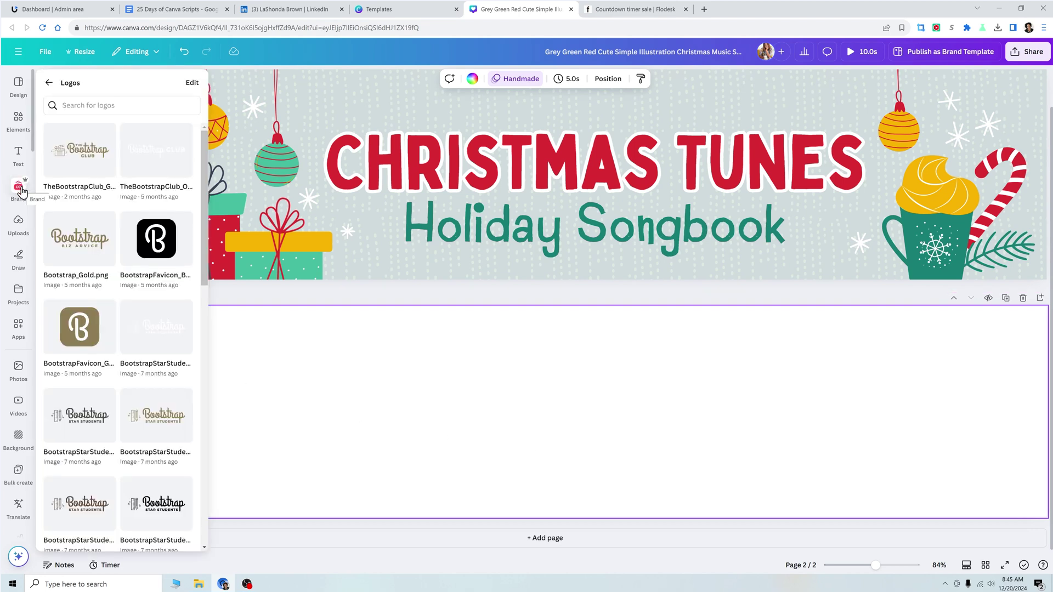
{"action": "scroll", "coordinate": [181, 301], "scroll_direction": "down", "scroll_amount": 6}
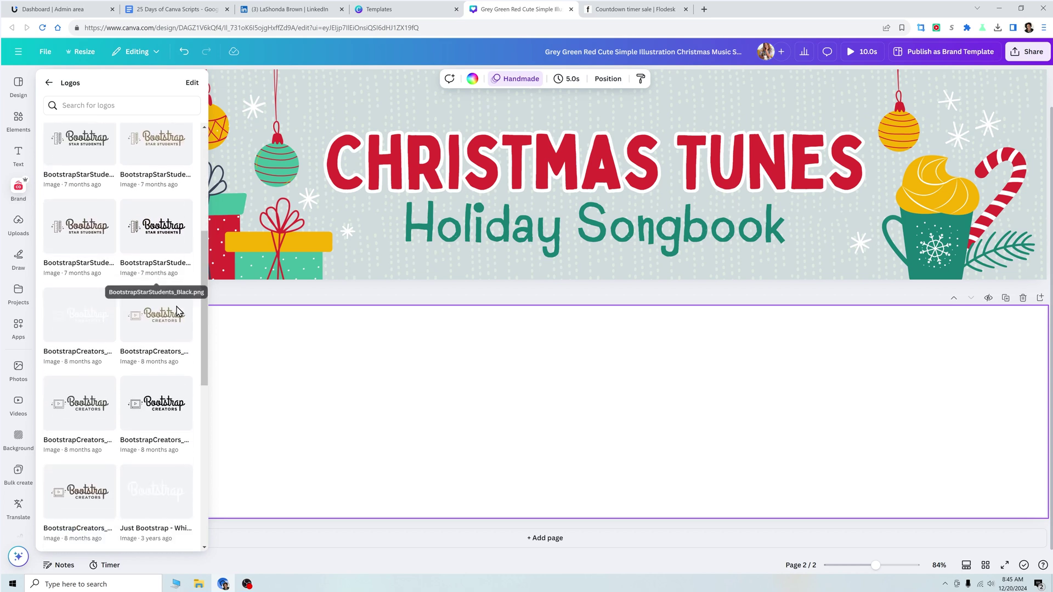
{"action": "left_click", "coordinate": [176, 277]}
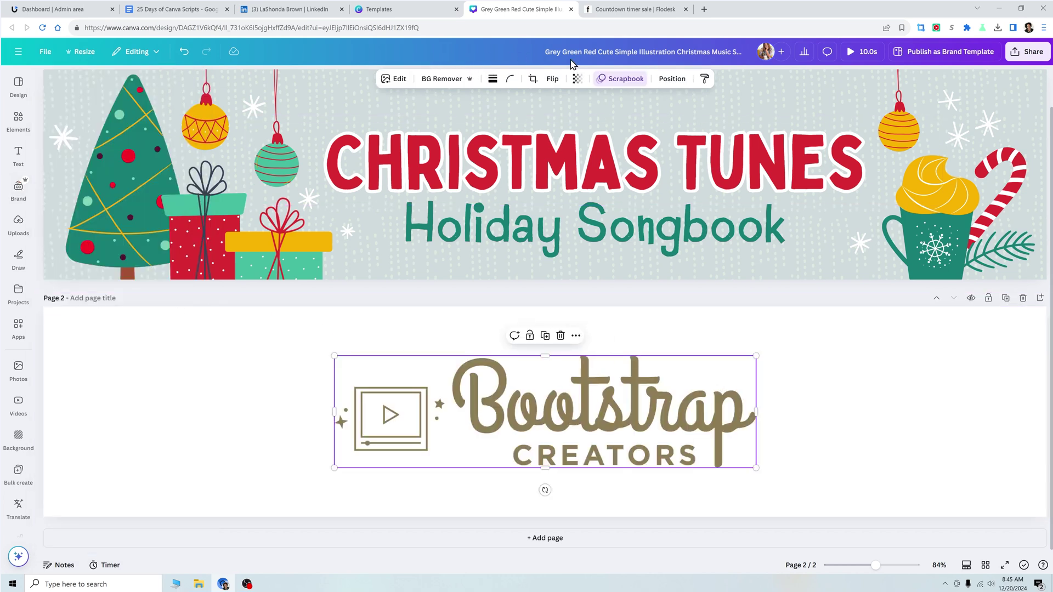
{"action": "left_click", "coordinate": [672, 79]}
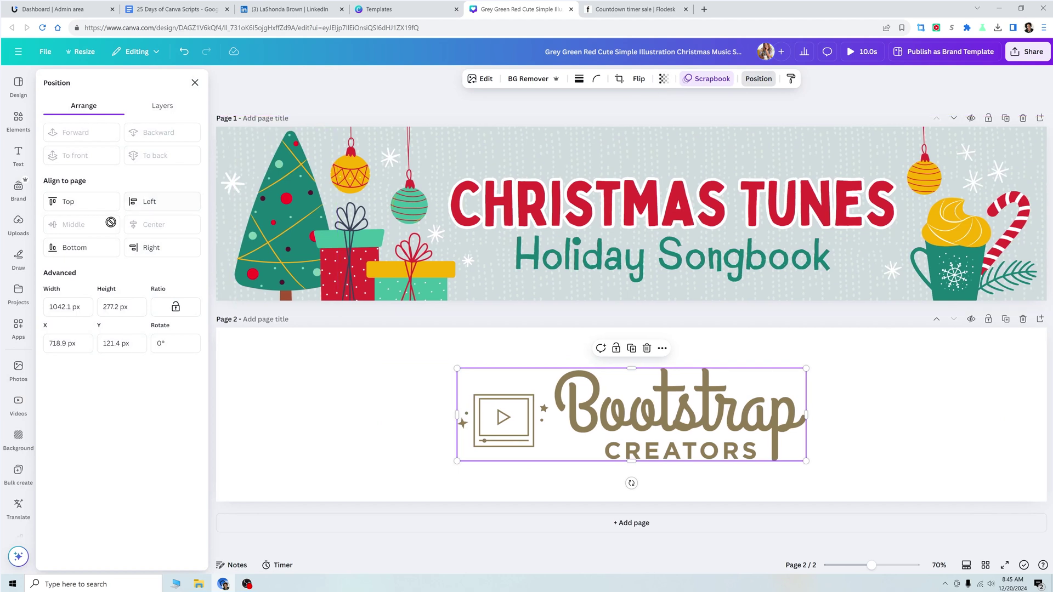
{"action": "left_click", "coordinate": [317, 438]}
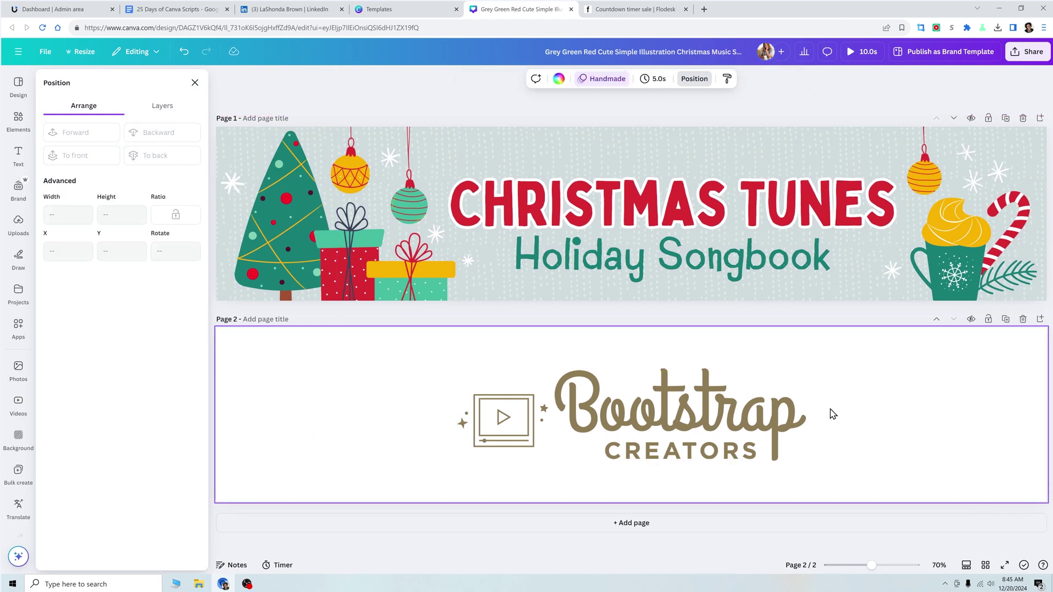
{"action": "left_click", "coordinate": [675, 412]}
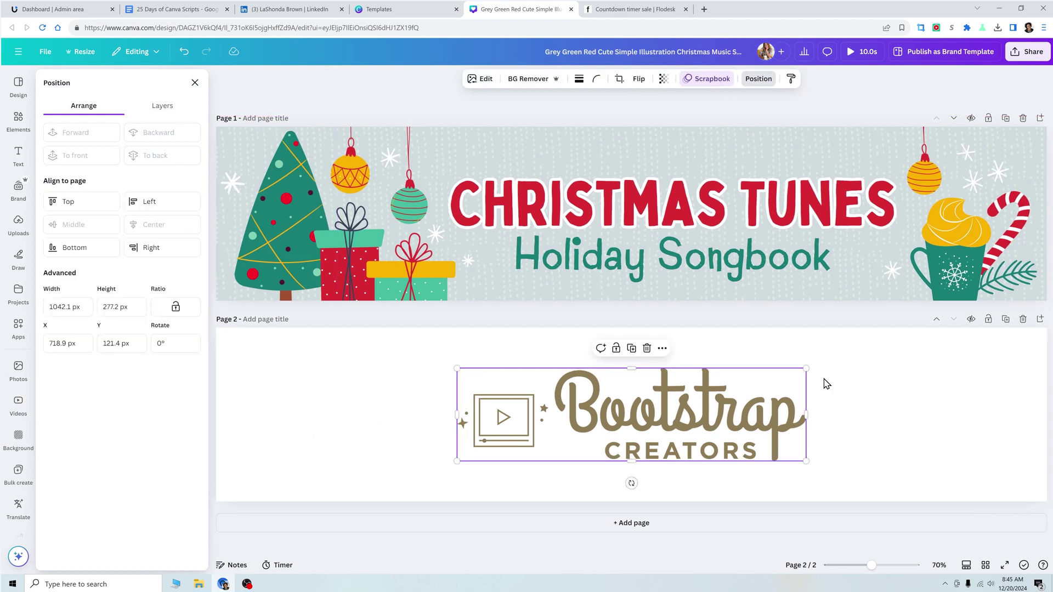
{"action": "left_click", "coordinate": [703, 82]}
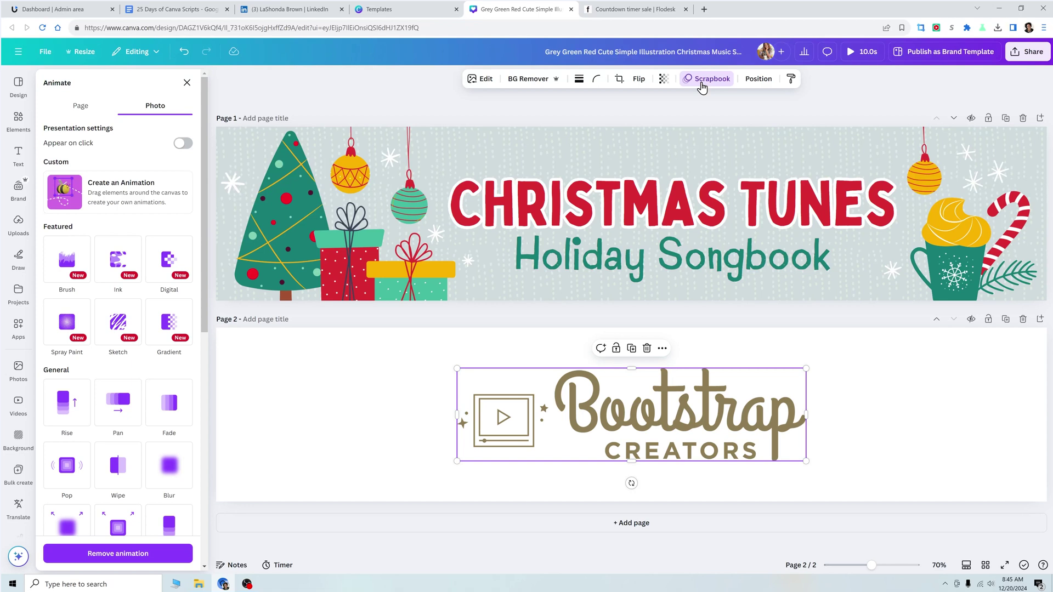
Replace the logo's Scrapbook animation with Digital in the Linear style.
{"action": "left_click", "coordinate": [143, 559]}
{"action": "left_click", "coordinate": [367, 426]}
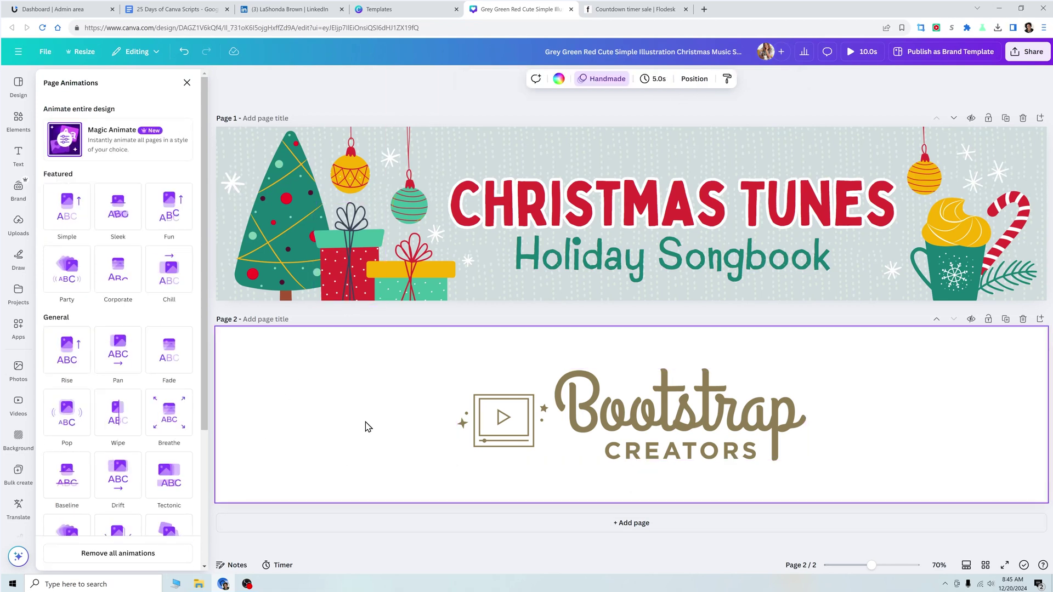
{"action": "left_click", "coordinate": [520, 430]}
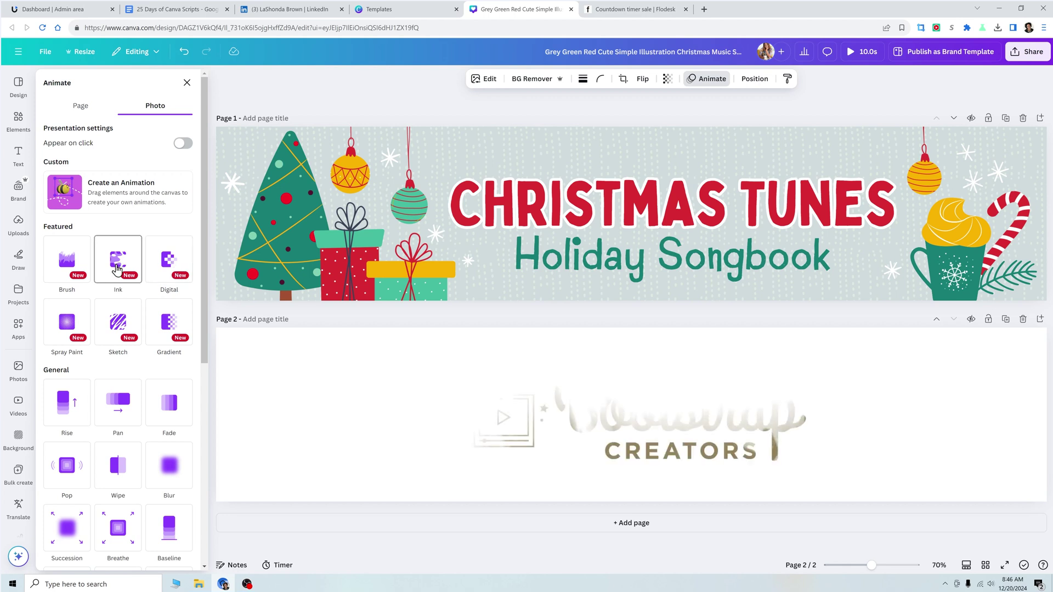
{"action": "left_click", "coordinate": [169, 258]}
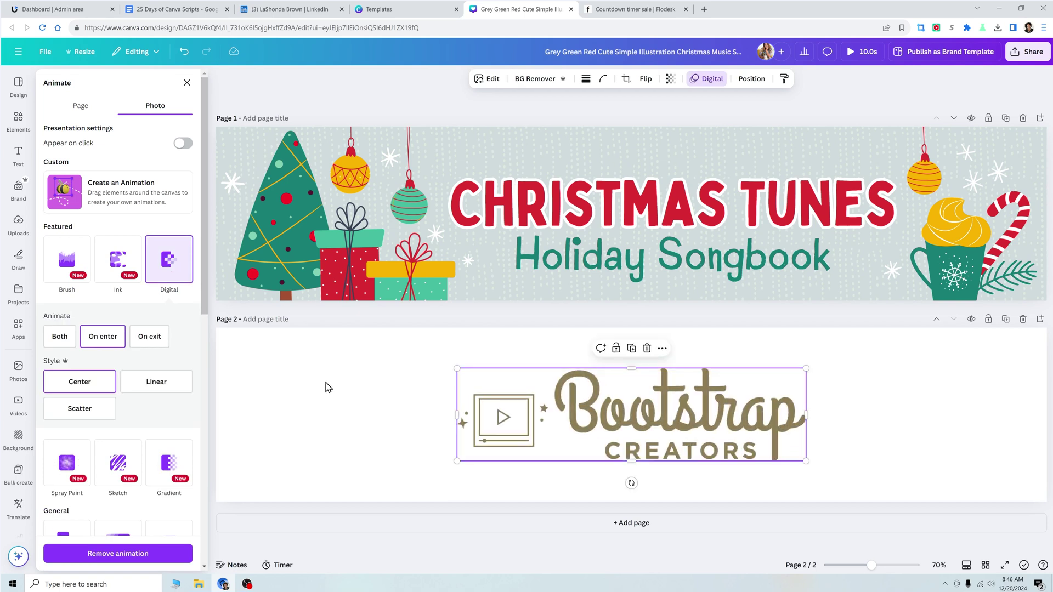
{"action": "left_click", "coordinate": [152, 388]}
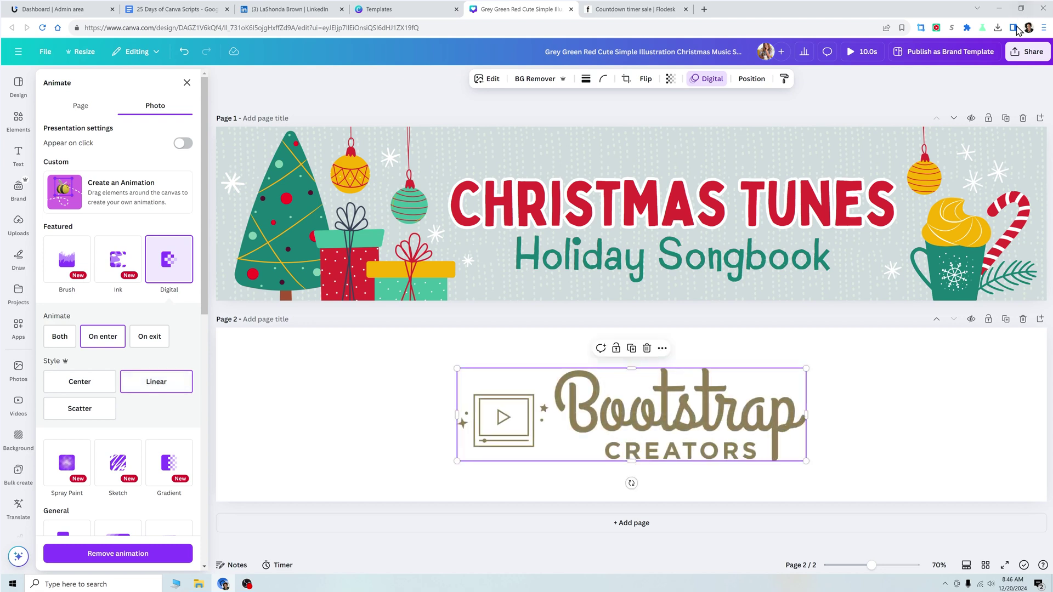
Download page 2 of the logo design as a GIF with a transparent background.
{"action": "left_click", "coordinate": [1026, 51]}
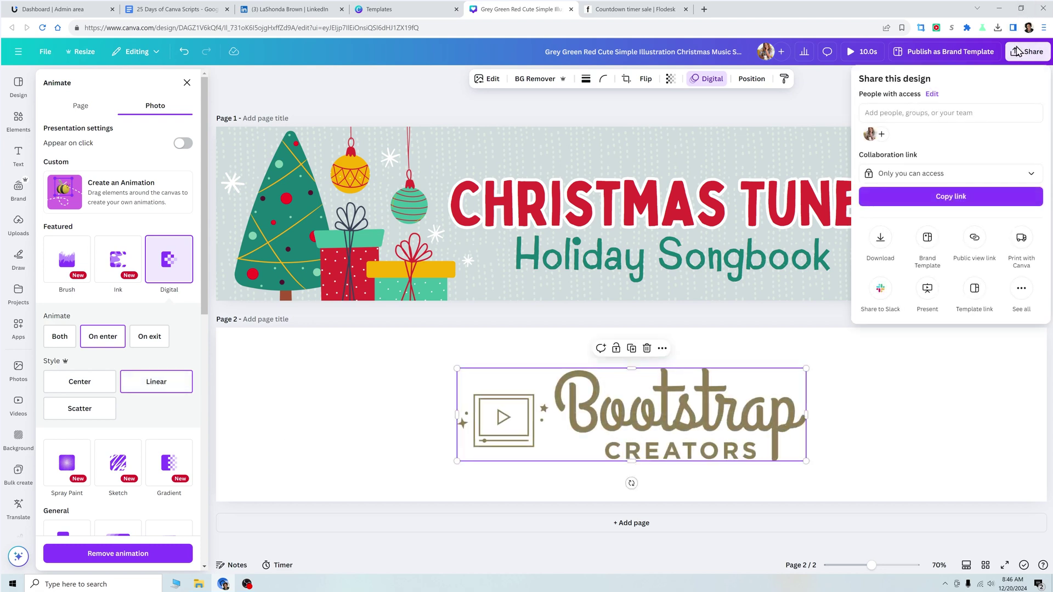
{"action": "left_click", "coordinate": [881, 237]}
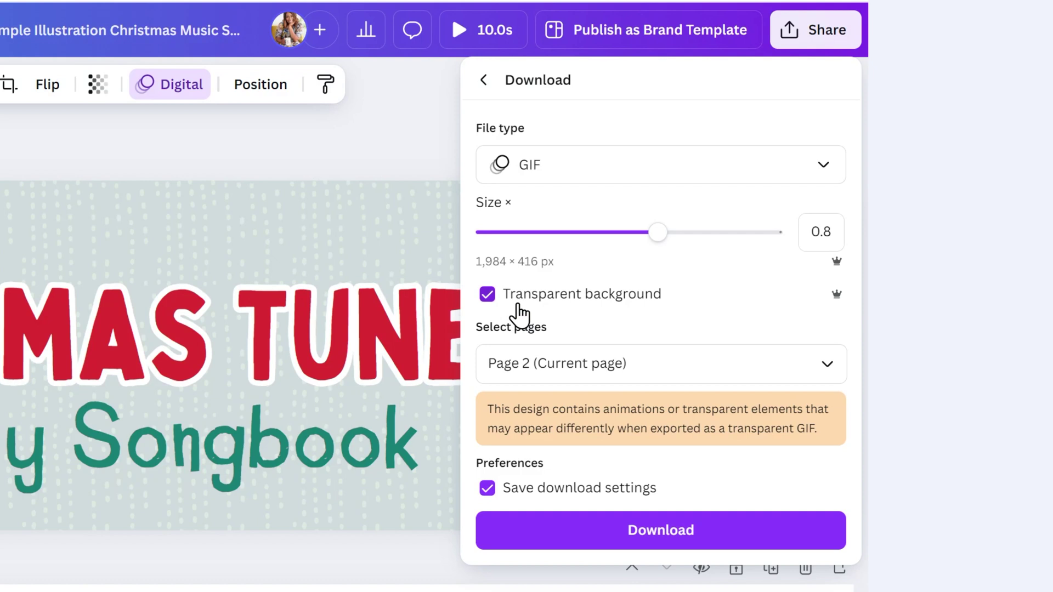
{"action": "left_click", "coordinate": [707, 543]}
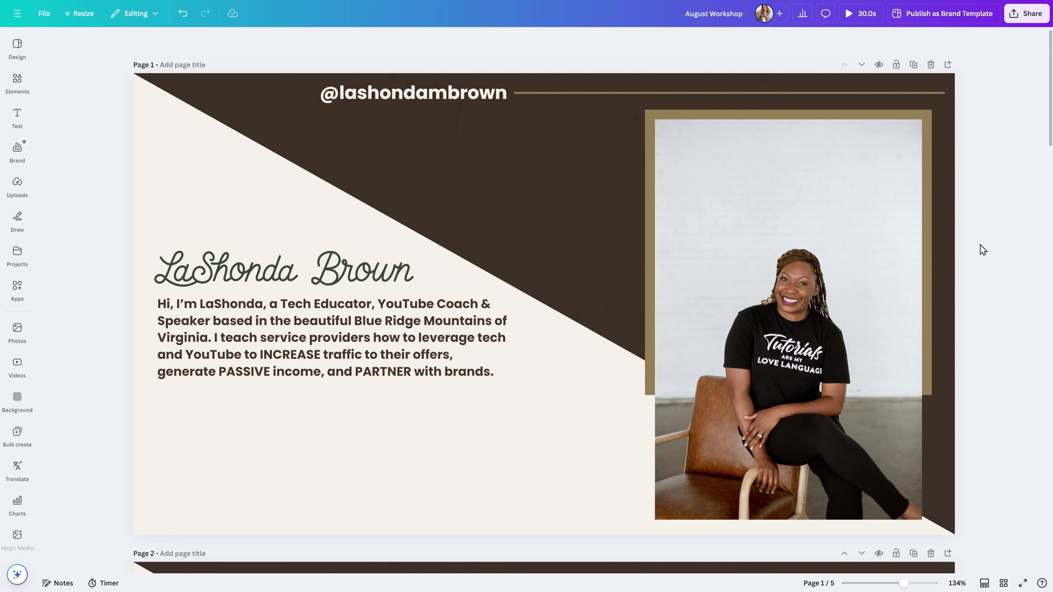
Upload the Bootstrap Creators logo GIF and position it beneath the bio paragraph on slide 1.
{"action": "left_click", "coordinate": [9, 190]}
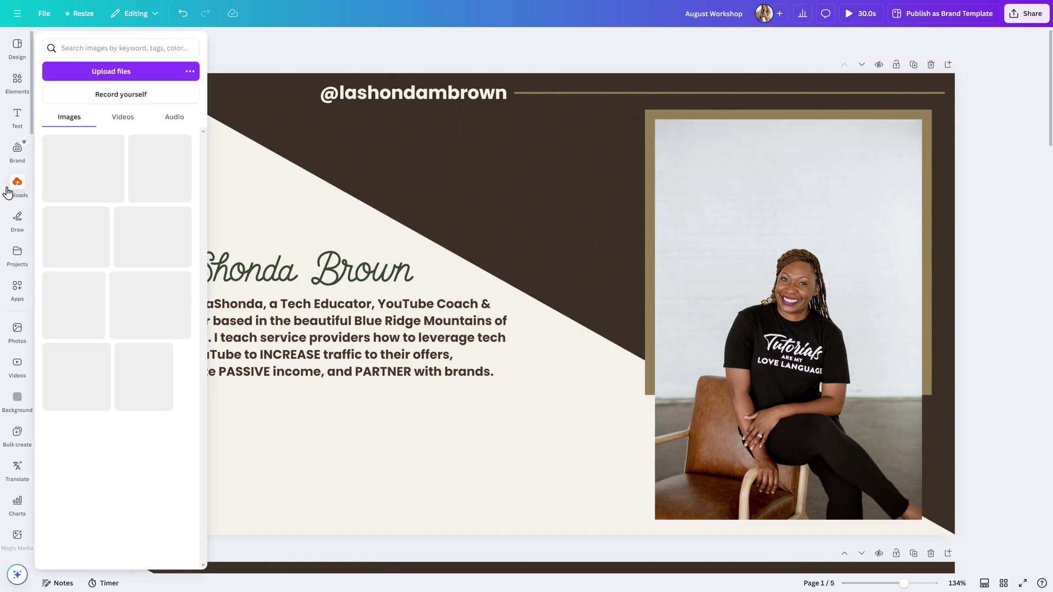
{"action": "left_click", "coordinate": [83, 68]}
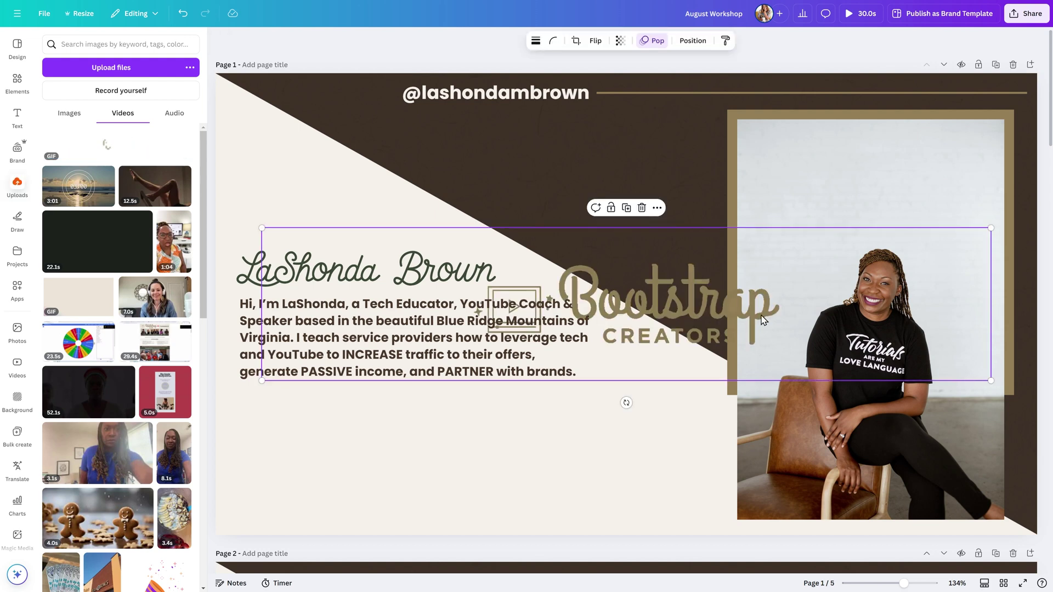
{"action": "left_click_drag", "start_coordinate": [689, 302], "coordinate": [558, 441]}
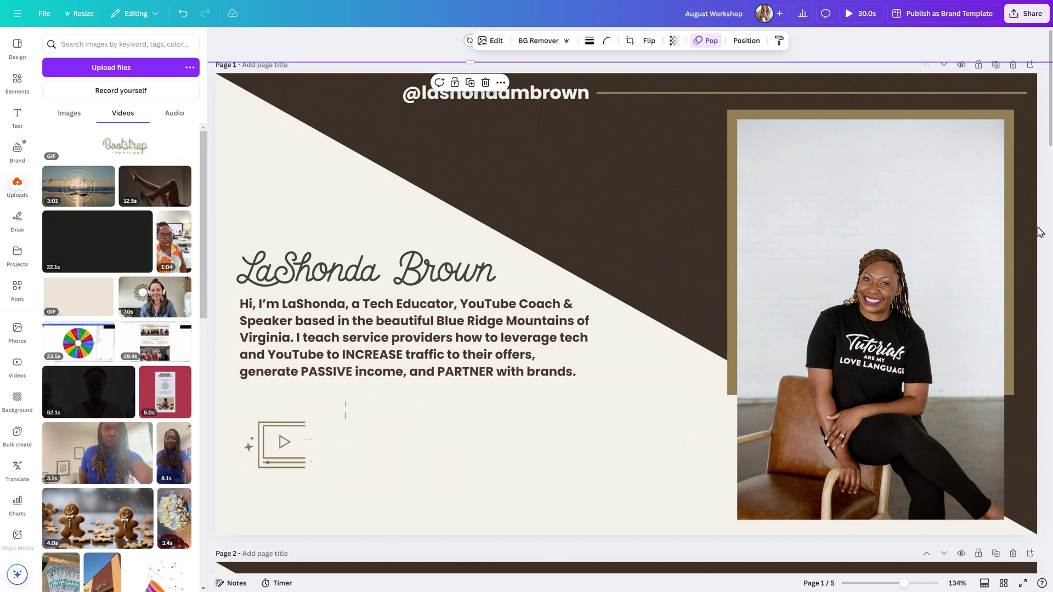
{"action": "left_click", "coordinate": [1011, 176]}
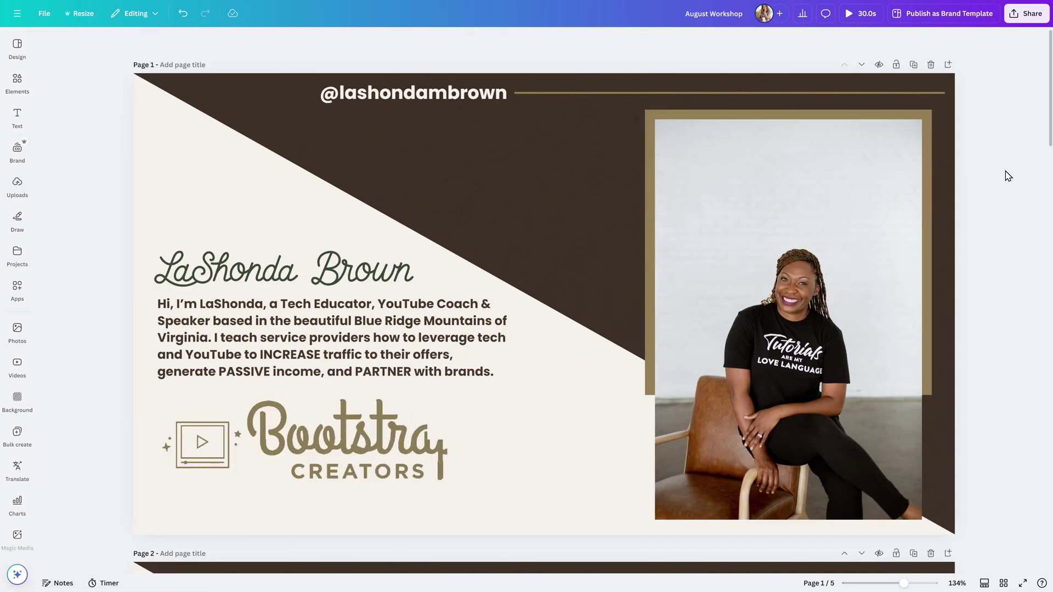